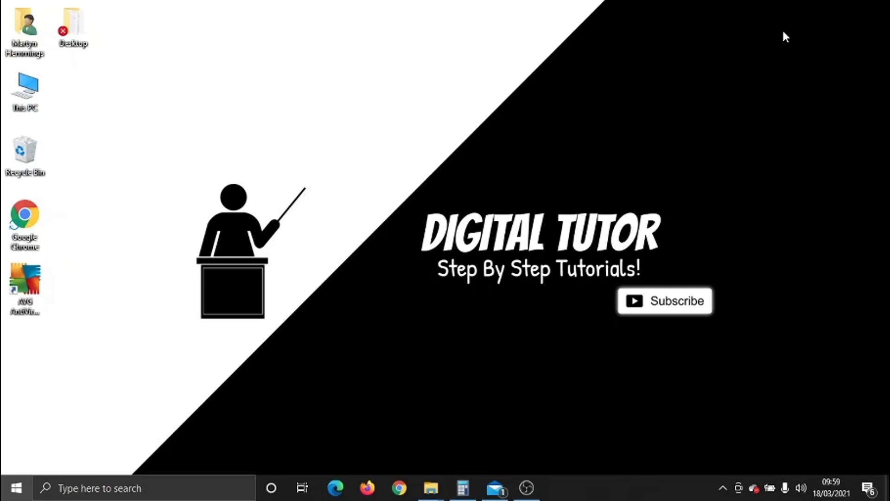
- Sign in to the EA account on ea.com from the account menu in Chrome
left_click(399, 487)
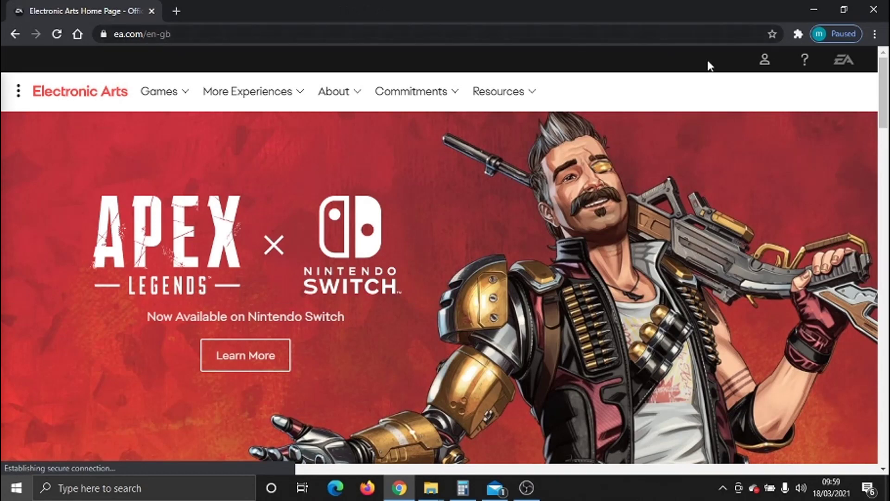
left_click(766, 62)
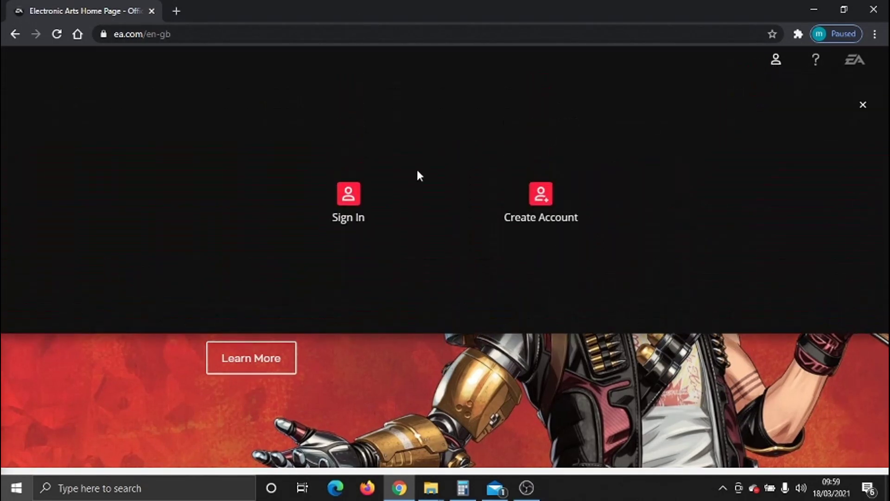
left_click(351, 201)
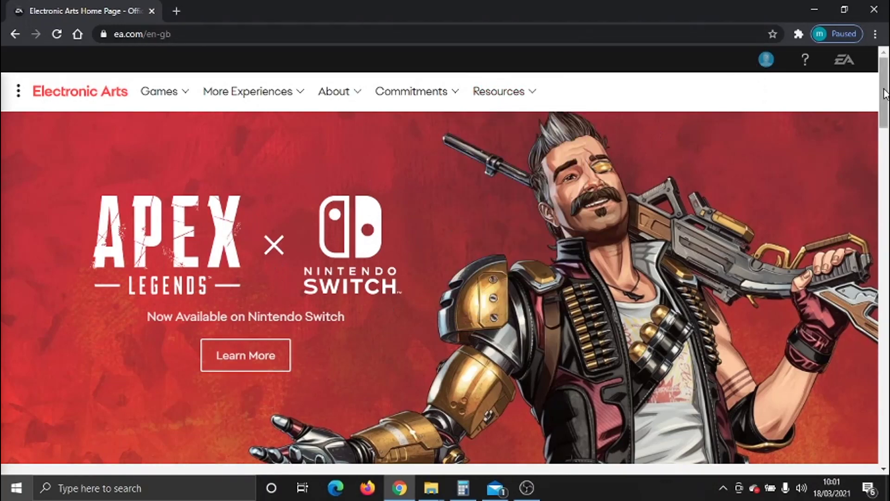
left_click_drag(885, 94, 876, 444)
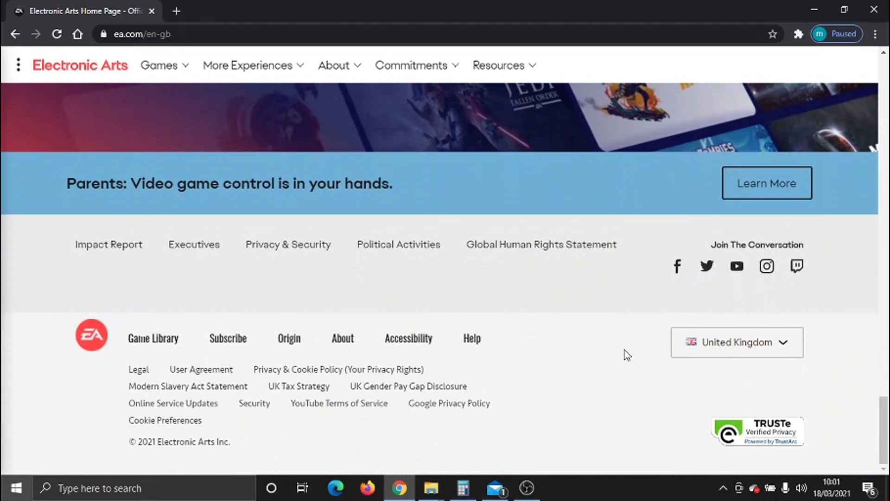
- Go to EA Help and search the help articles for 'delete account'
left_click(477, 345)
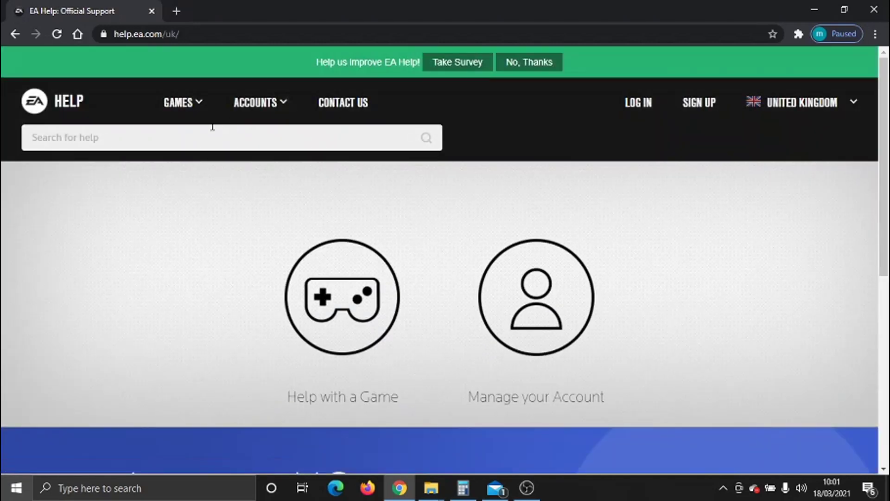
left_click(149, 138)
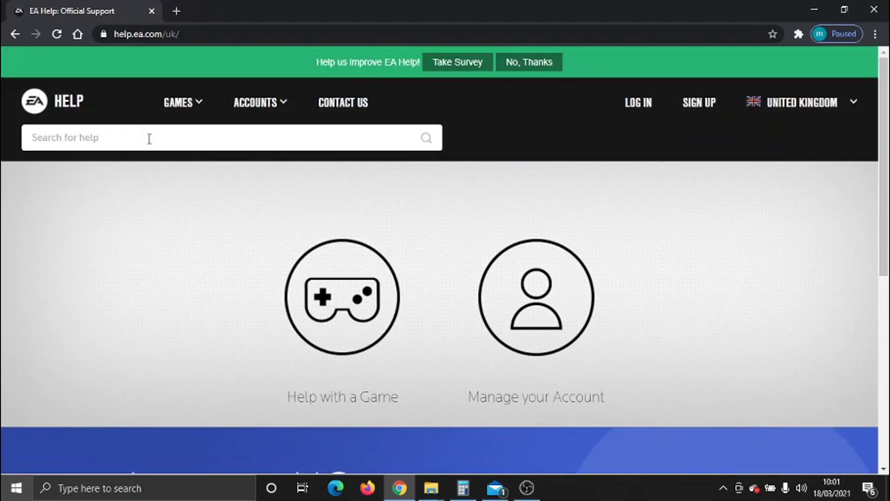
type("del")
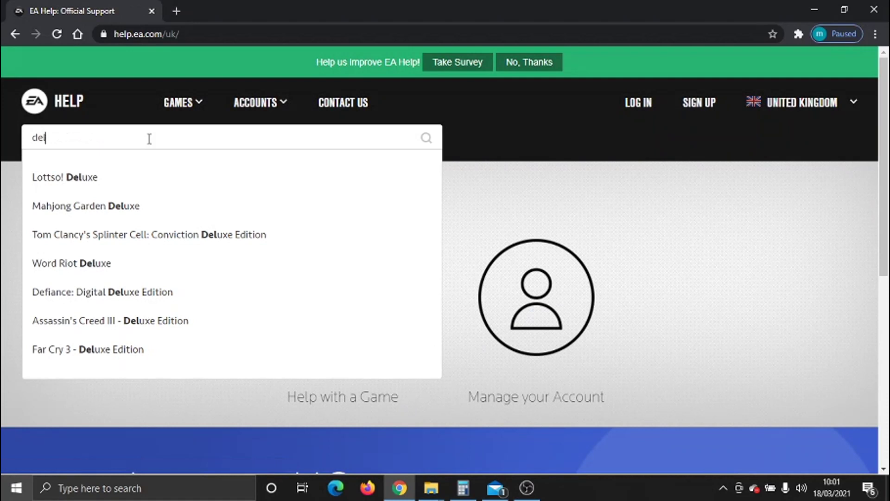
type("ete account")
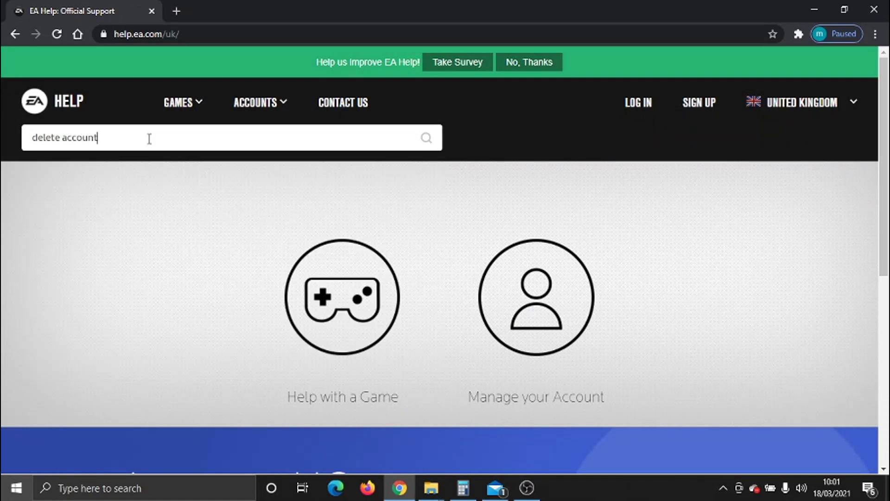
key("Return")
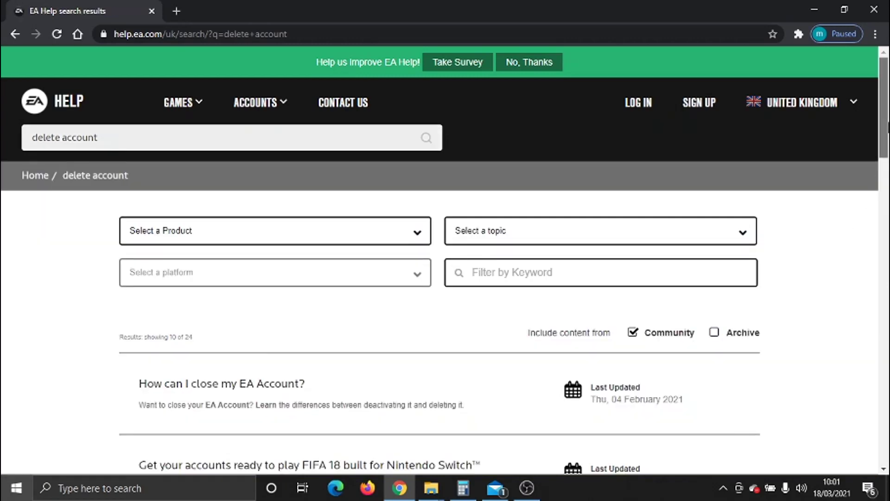
left_click_drag(888, 135, 886, 157)
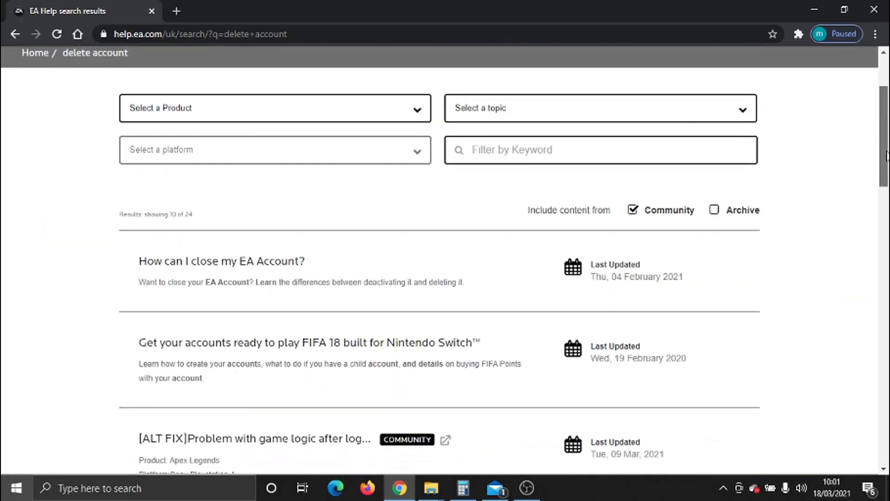
- Read the 'How can I close my EA Account?' article down to the deactivate-or-delete section
left_click(245, 263)
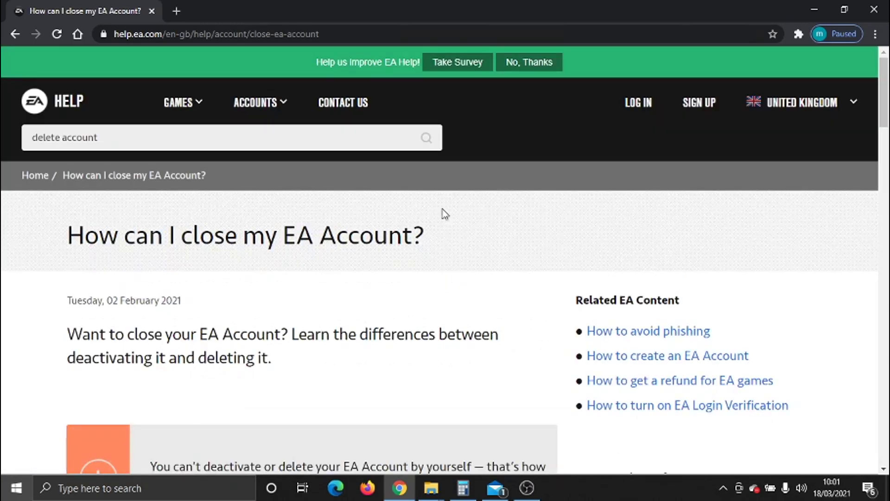
left_click_drag(883, 112, 886, 185)
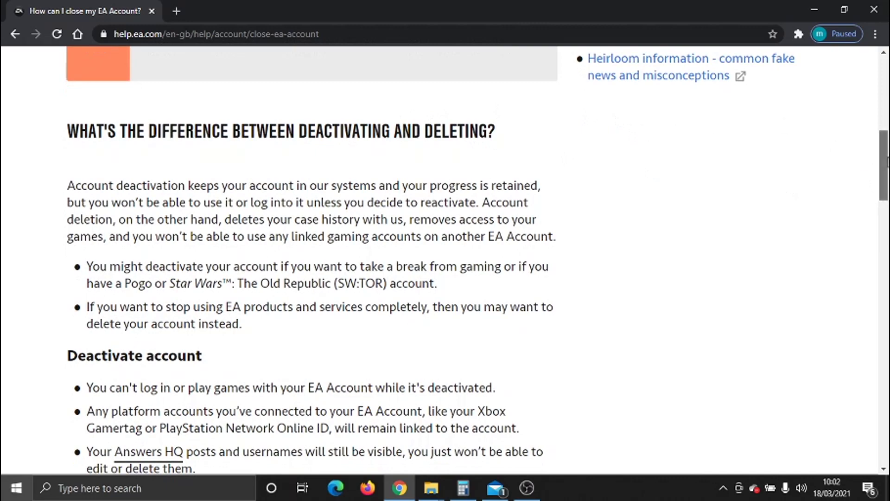
left_click_drag(884, 160, 886, 387)
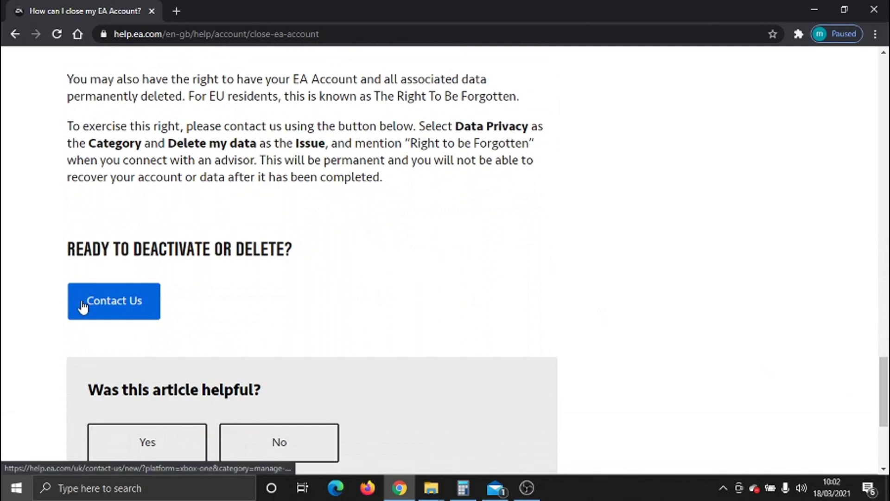
- Build the contact request: Origin on PC, Manage my account topic, Delete account issue
left_click(116, 297)
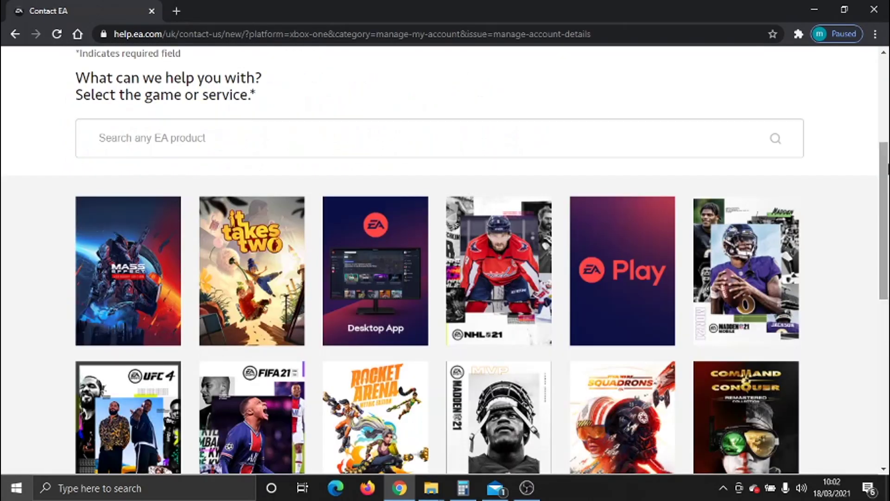
mouse_move(885, 169)
left_mouse_down()
mouse_move(885, 277)
mouse_move(885, 134)
left_mouse_up()
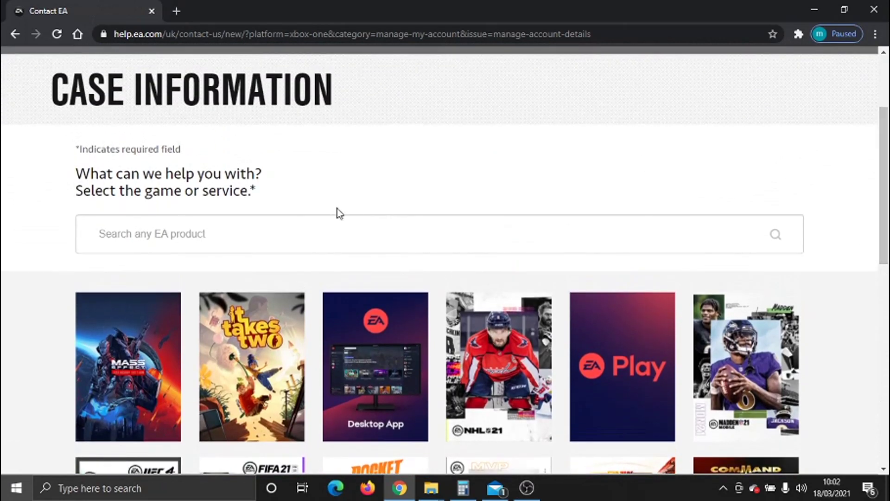
left_click(277, 238)
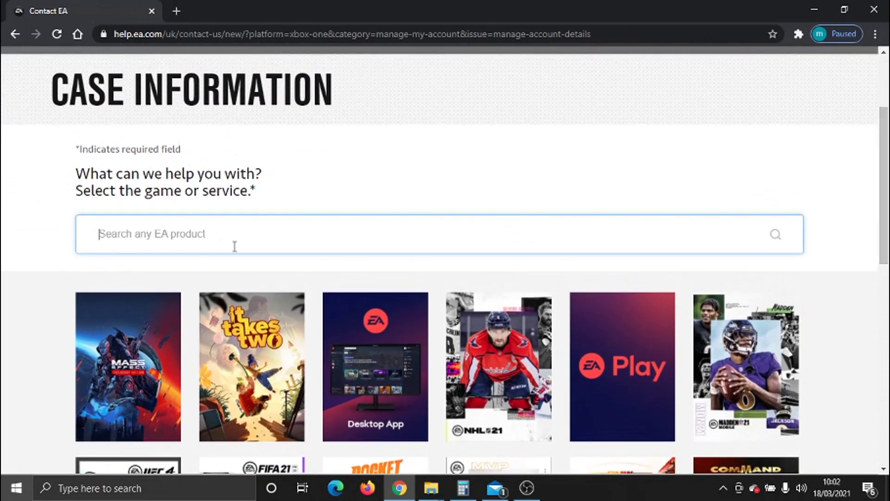
type("origin")
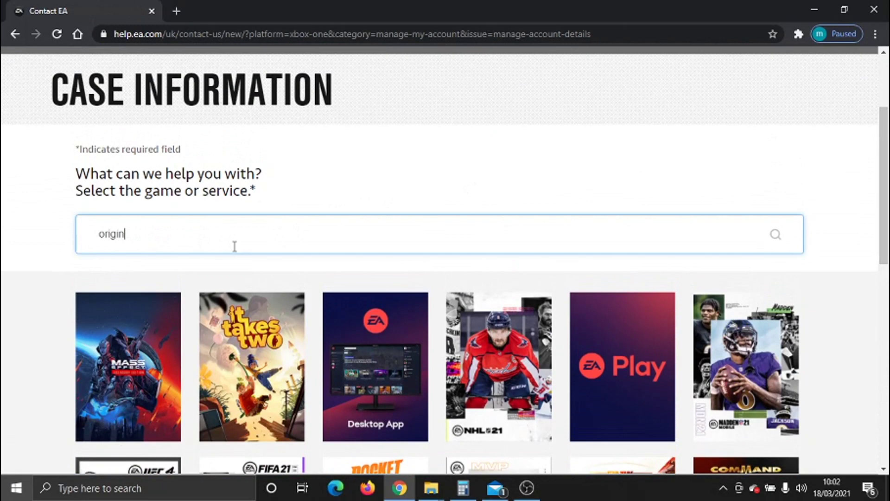
scroll(235, 247, "down", 1)
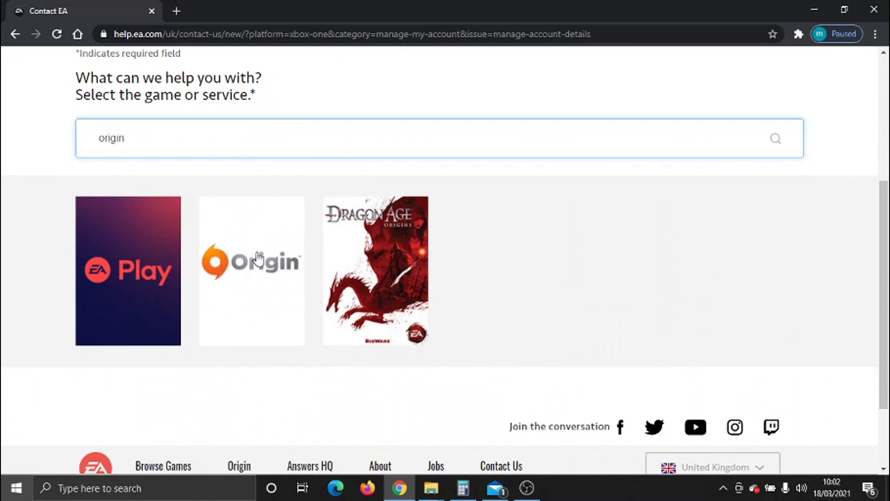
left_click(252, 263)
scroll(258, 257, "down", 2)
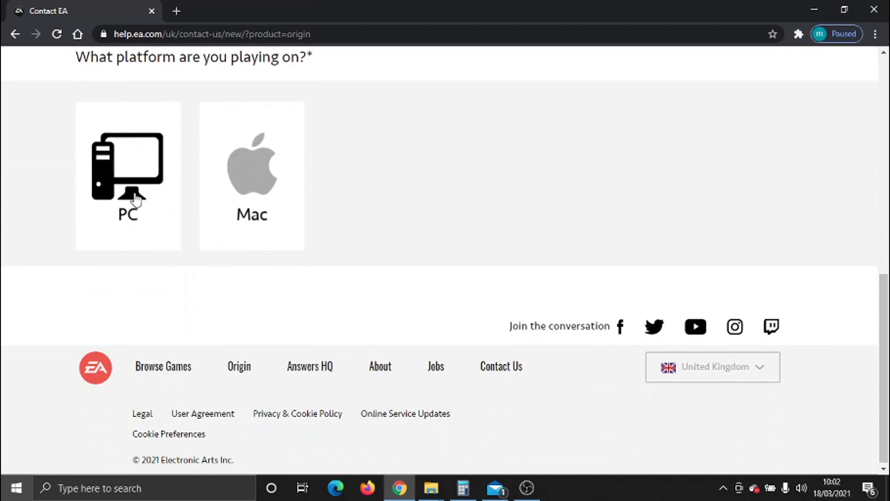
left_click(130, 167)
scroll(130, 167, "down", 3)
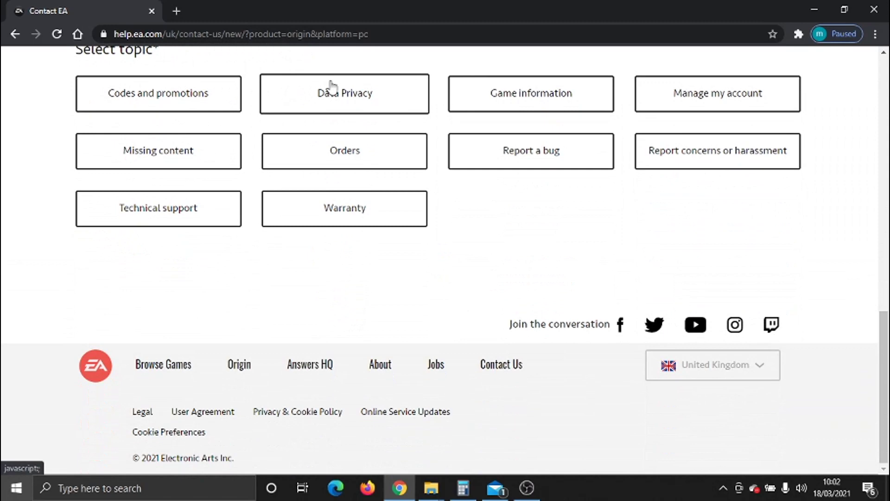
left_click(734, 91)
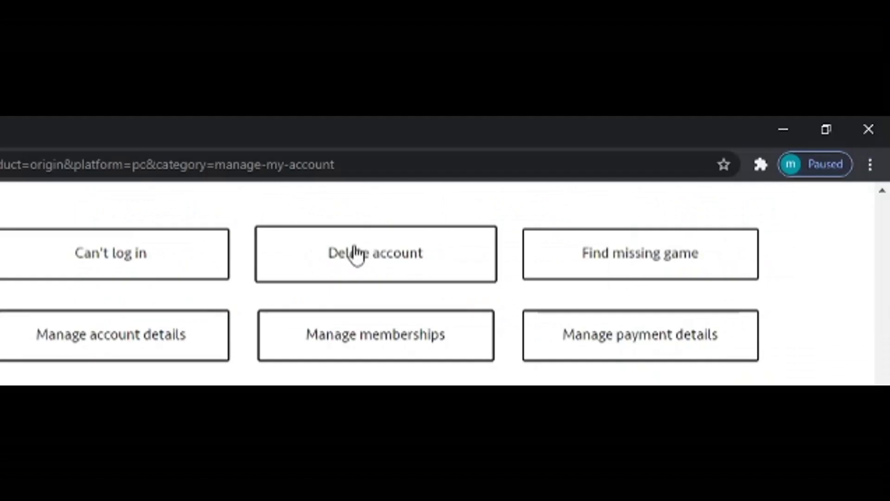
left_click(514, 97)
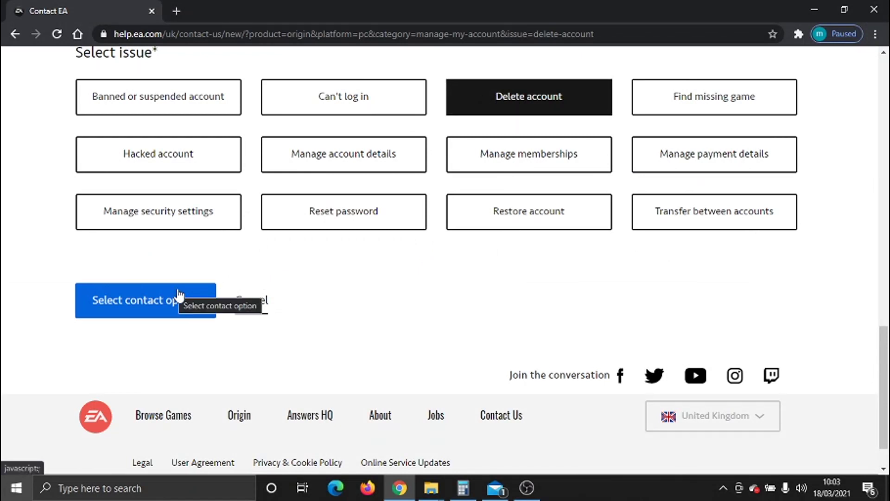
- Continue to the chat support form and enter 'delete account' as the subject
left_click(145, 303)
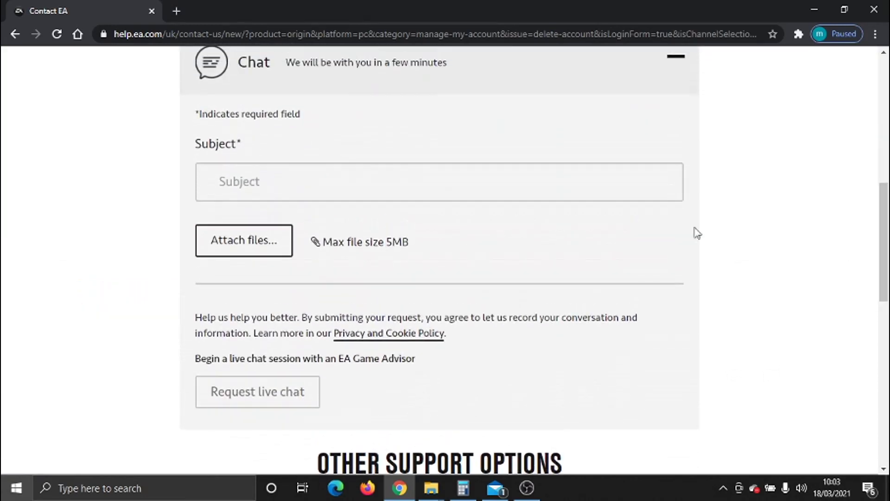
left_click(416, 200)
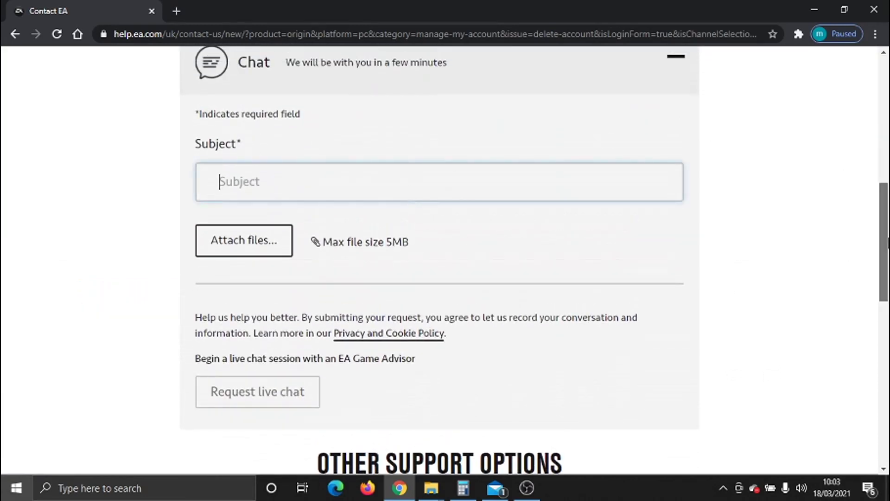
scroll(887, 255, "down", 1)
scroll(883, 278, "down", 4)
scroll(861, 404, "down", 3)
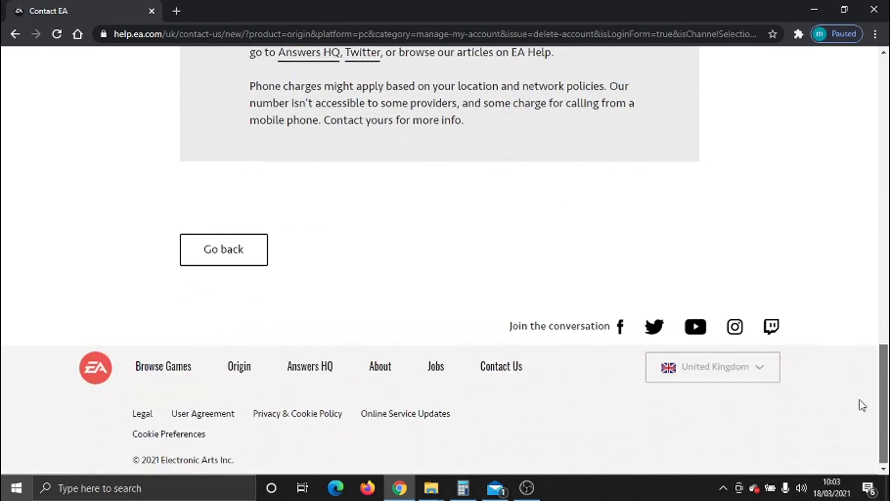
scroll(860, 389, "up", 3)
scroll(859, 351, "up", 1)
scroll(849, 328, "up", 5)
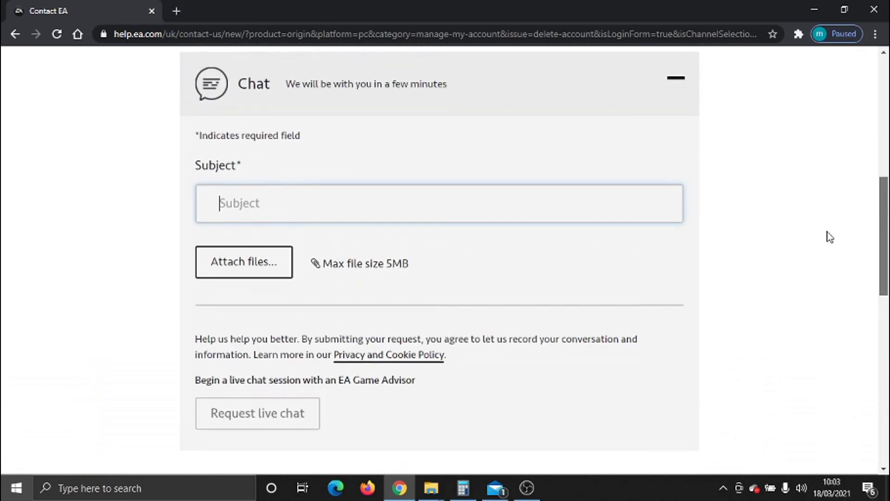
scroll(831, 237, "up", 2)
scroll(820, 167, "up", 2)
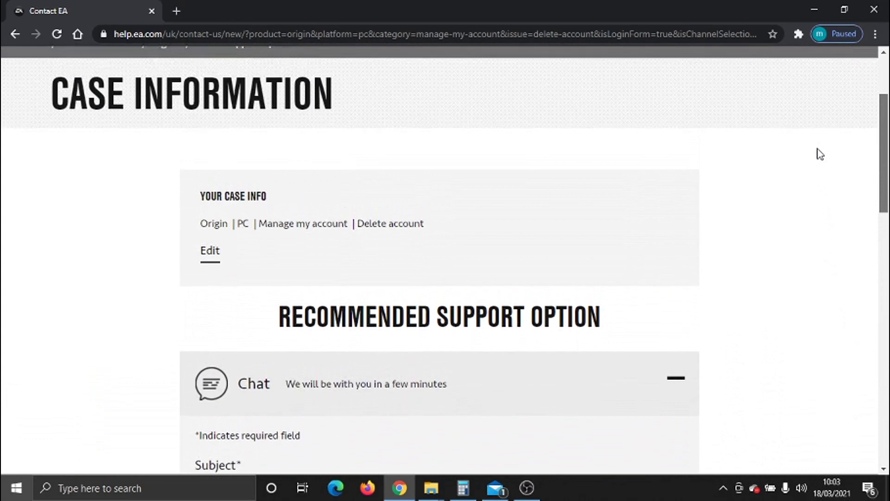
scroll(823, 208, "down", 4)
scroll(828, 226, "up", 1)
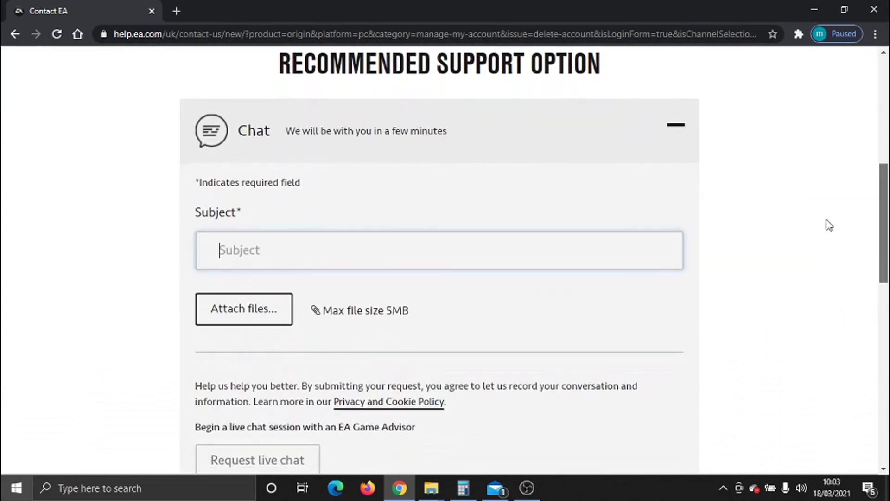
scroll(825, 237, "down", 1)
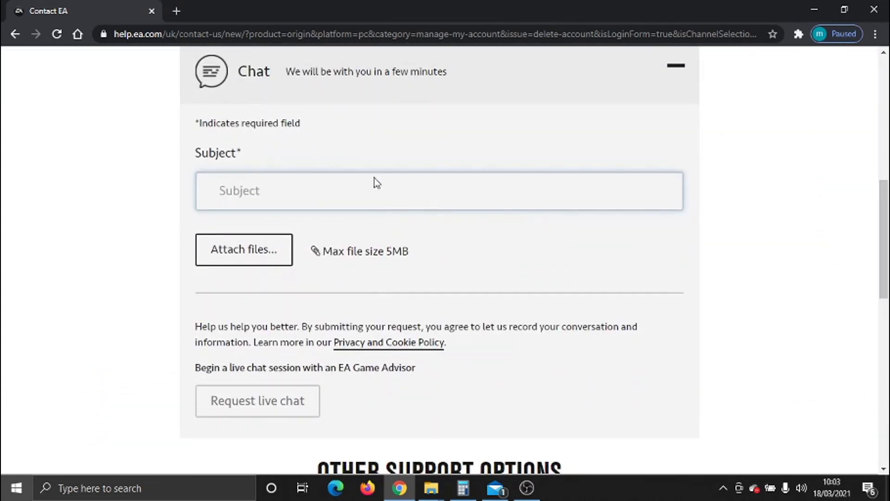
type("d")
type("elete account")
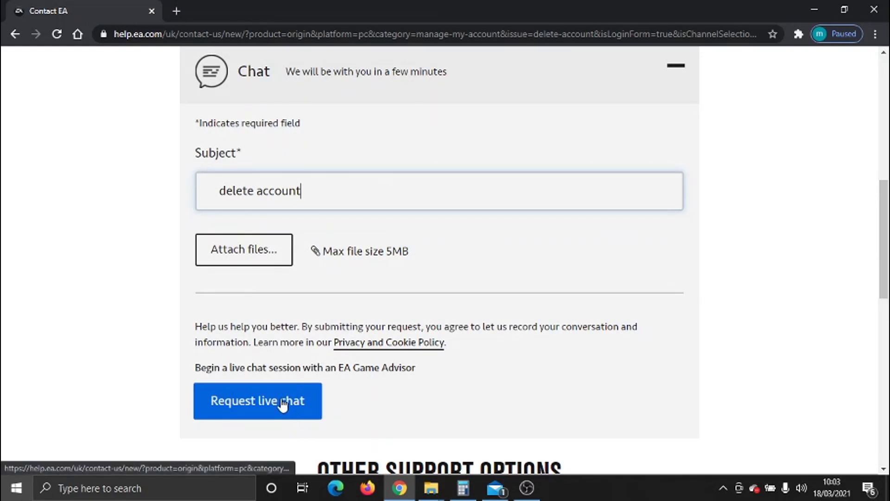
- Request a live chat, creating the delete account case and connecting to an advisor
left_click(283, 405)
type("m")
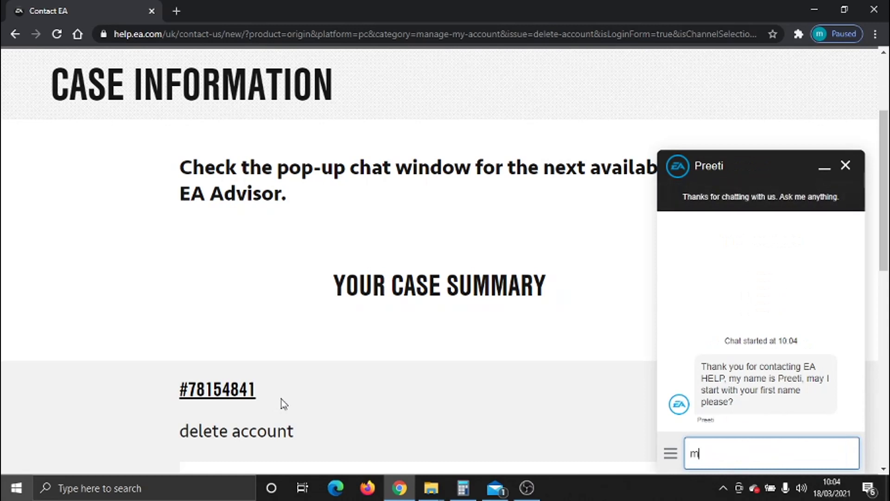
type("artyn")
- Send the first name as the reply to the advisor's greeting in the chat
key("Return")
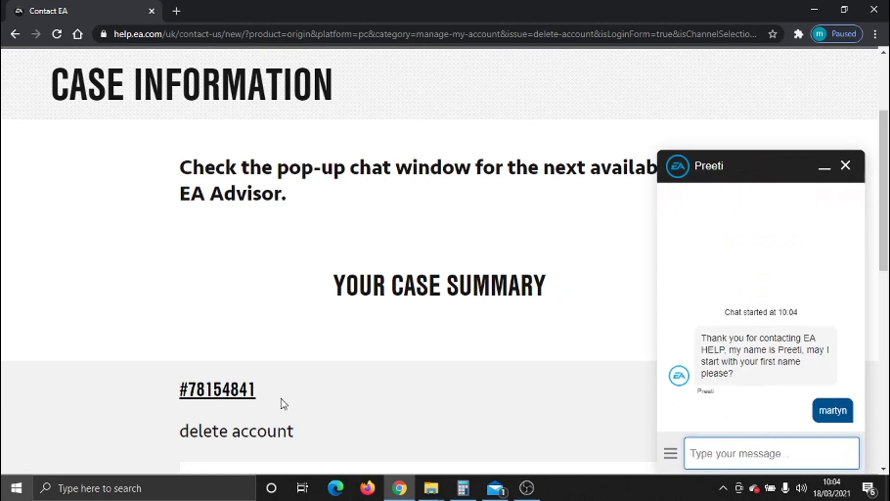